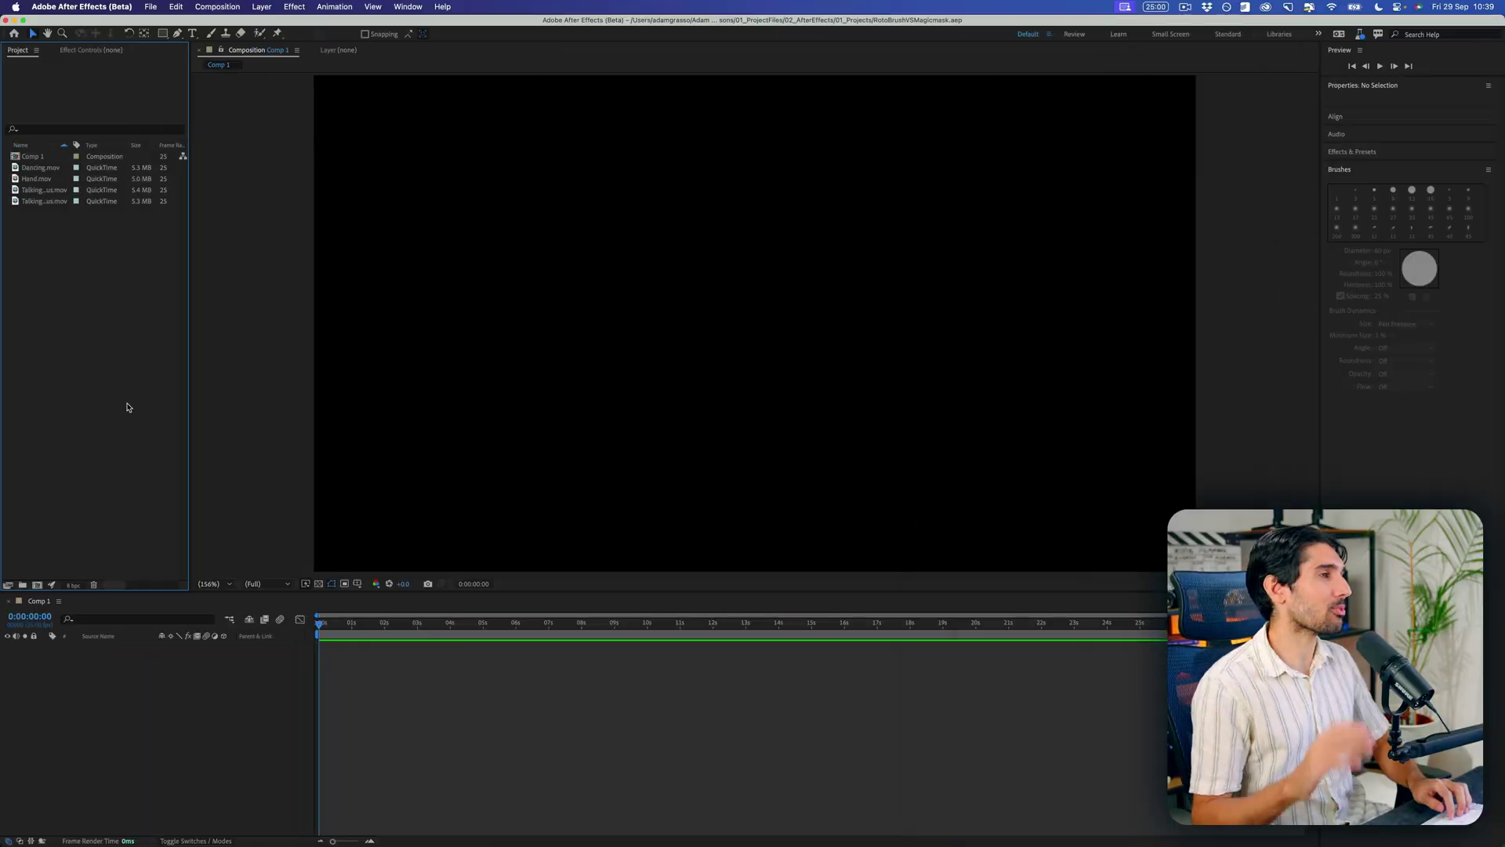
# Step: Preview Hand.mov, add it to Comp 1, and paint a Roto Brush foreground stroke on the hand
pyautogui.doubleClick(31, 178)
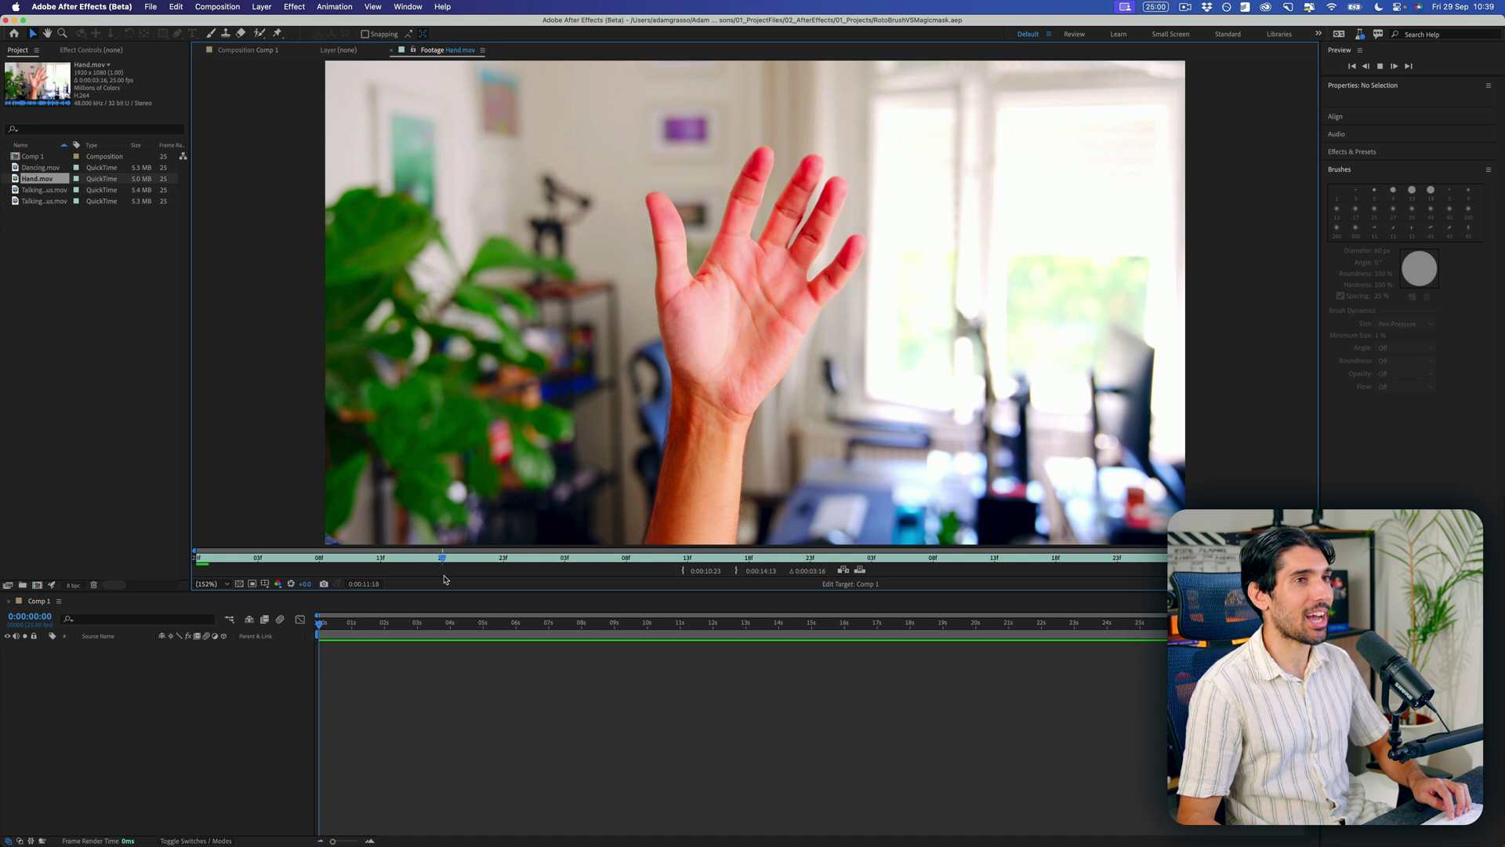
pyautogui.click(118, 251)
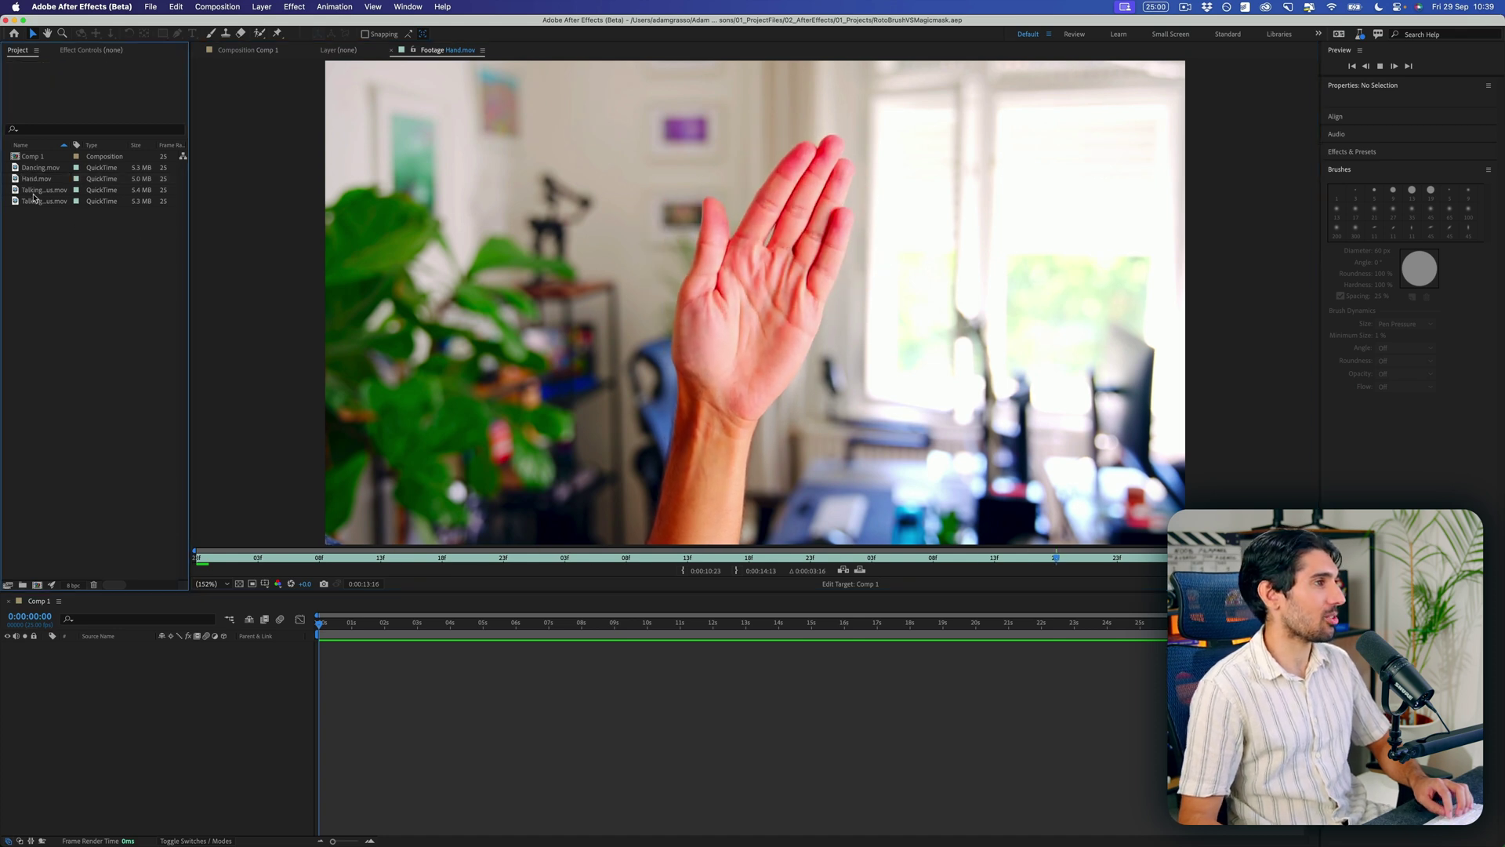
pyautogui.moveTo(208, 668); pyautogui.dragTo(219, 703)
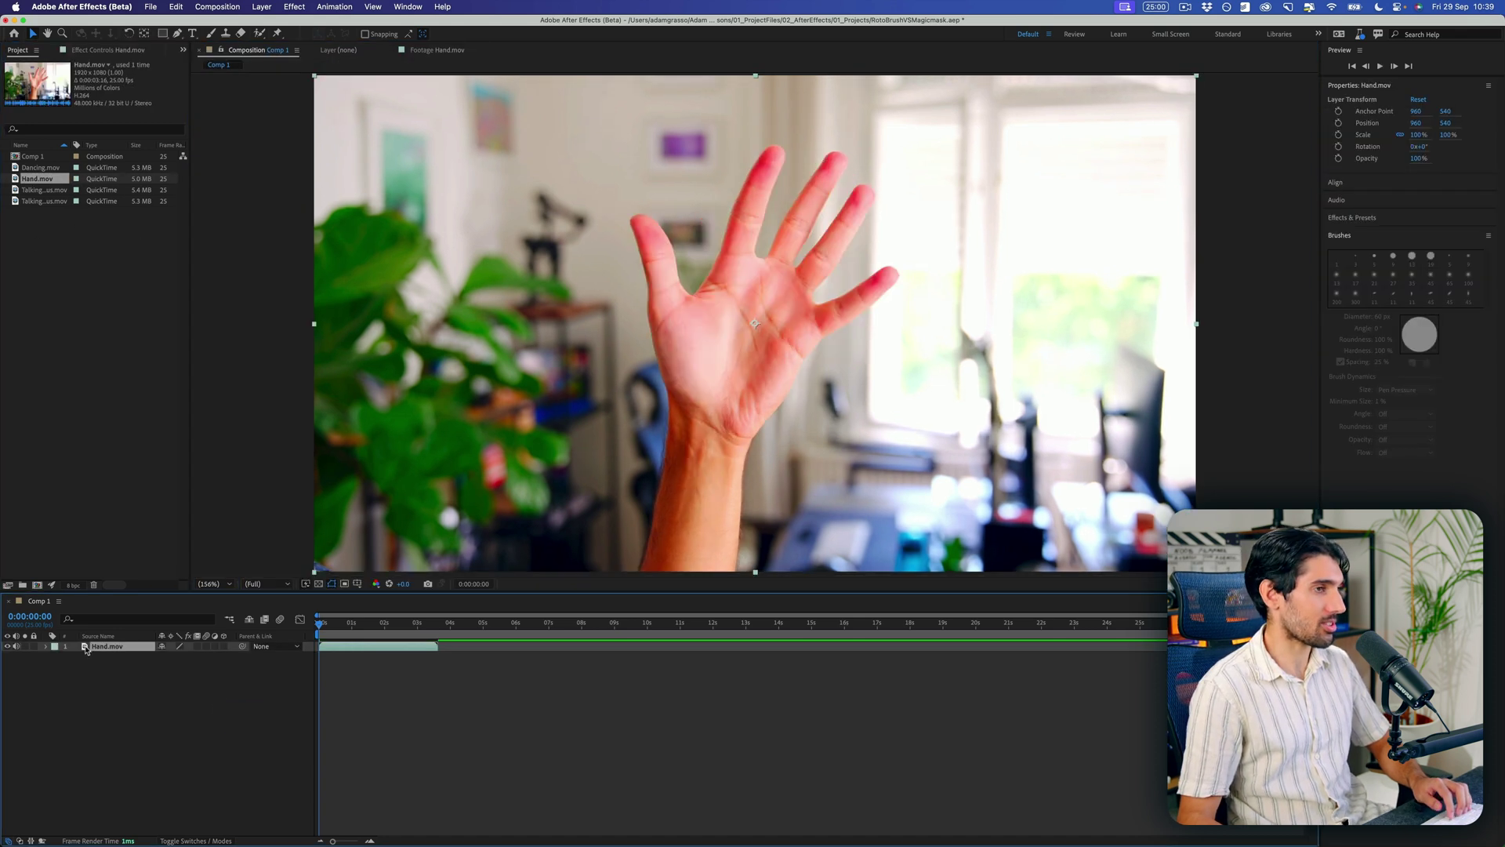
pyautogui.moveTo(675, 638)
pyautogui.mouseDown()
pyautogui.moveTo(696, 413)
pyautogui.moveTo(737, 309)
pyautogui.mouseUp()
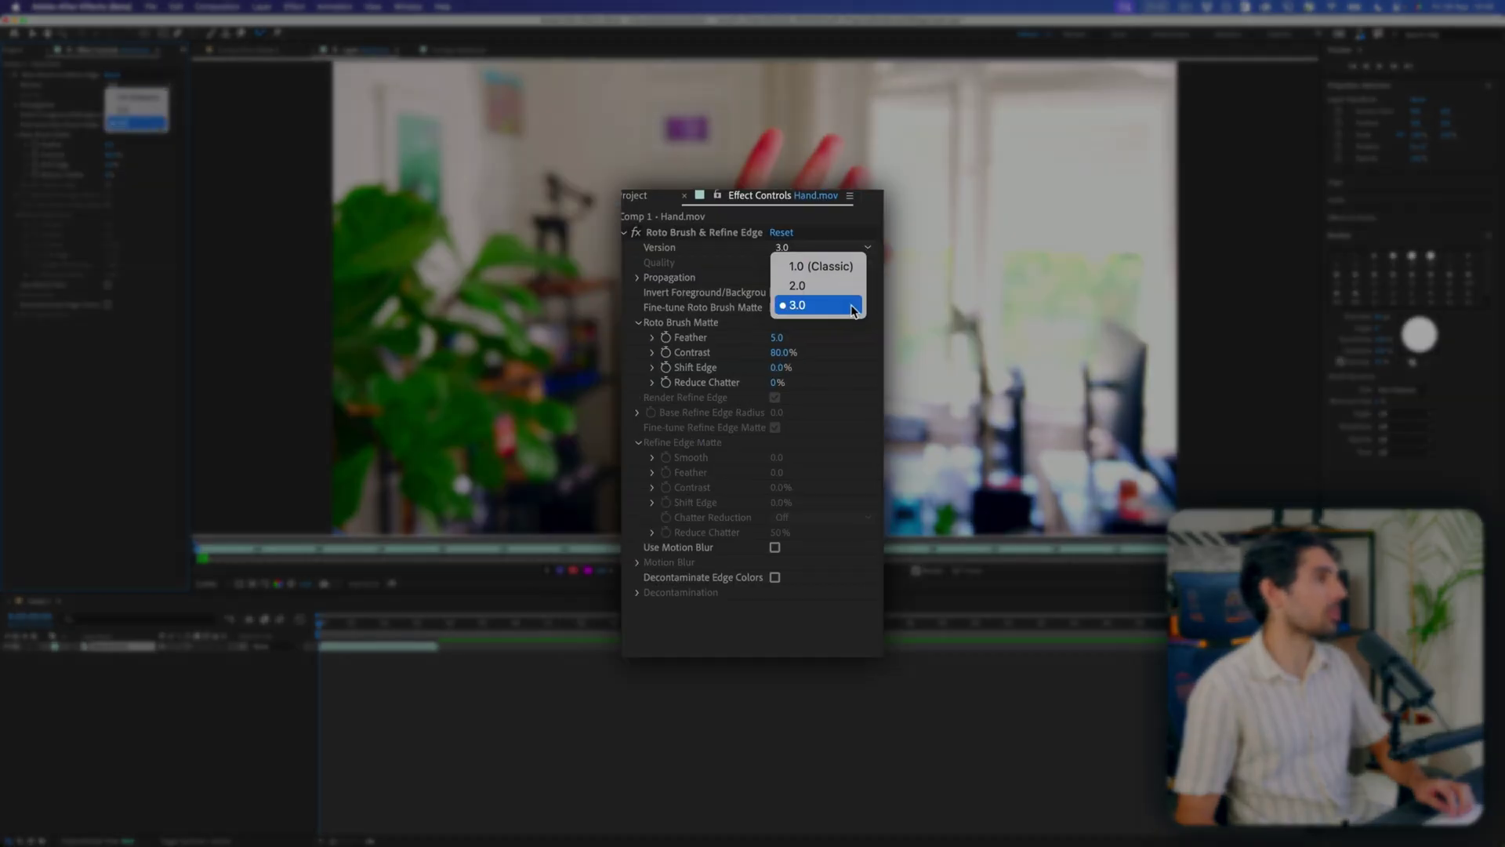
# Step: Keep Roto Brush at Version 3.0 for refining the hand outline
pyautogui.click(163, 85)
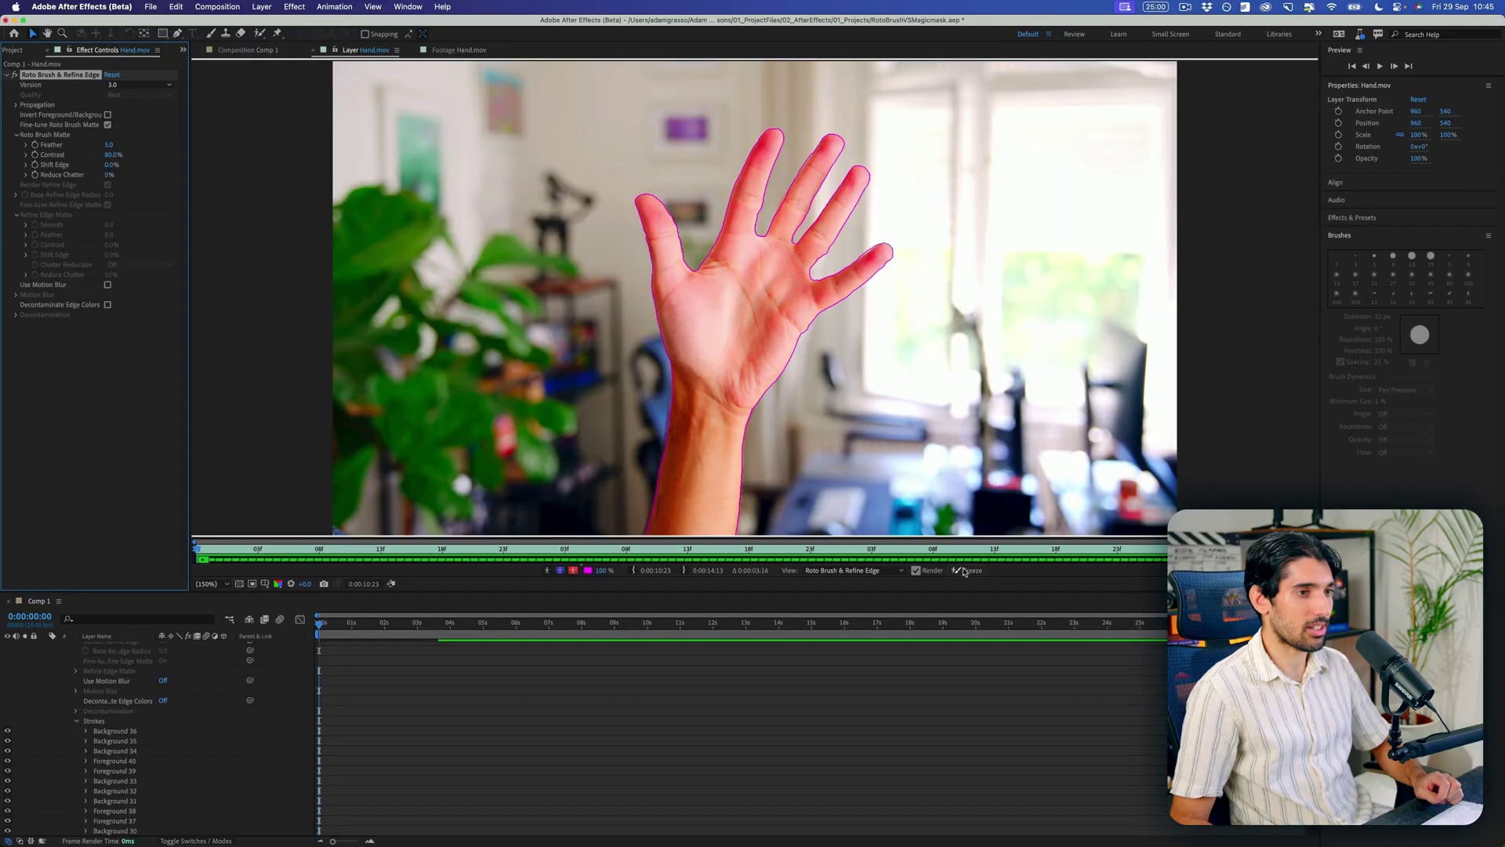
# Step: Freeze the hand's Roto Brush result across all 92 frames
pyautogui.click(964, 571)
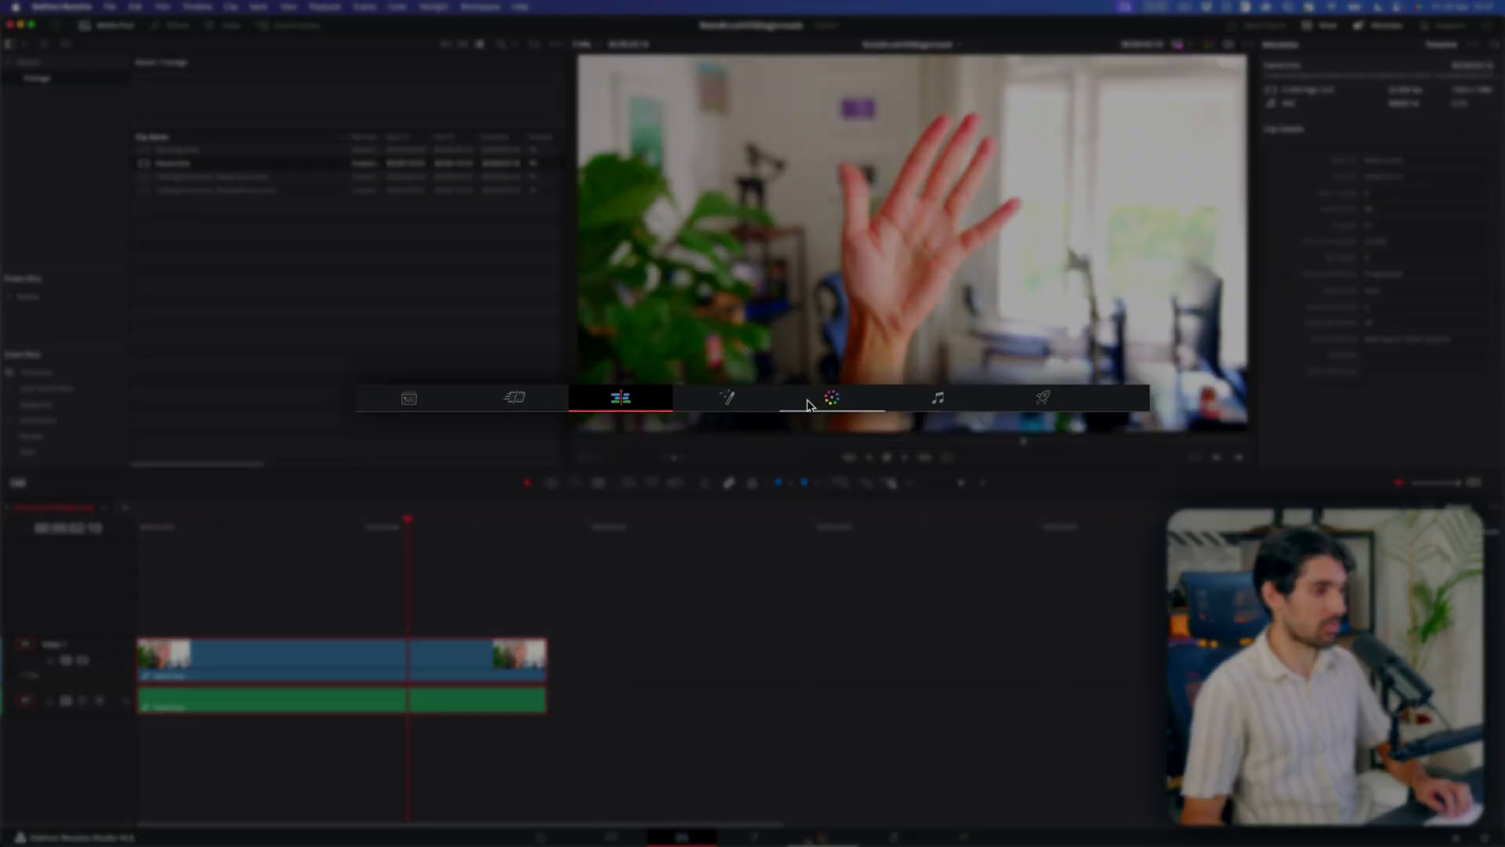
# Step: On the Fusion page, add a Magic Mask node by searching 'magic', and show the original hand footage alongside
pyautogui.click(750, 840)
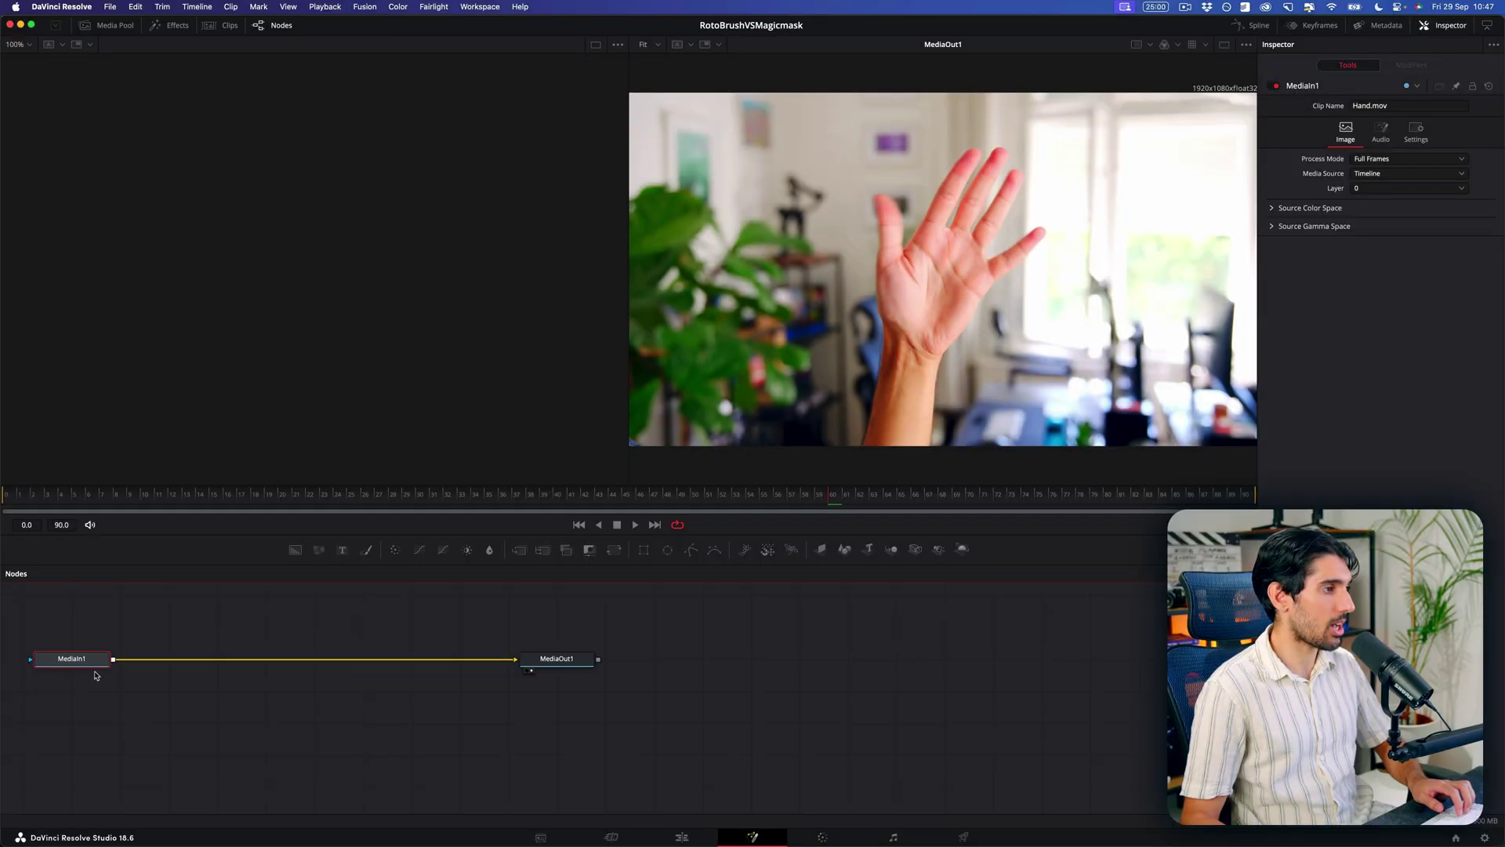
pyautogui.hotkey('shift', 'space')
pyautogui.write('magic')
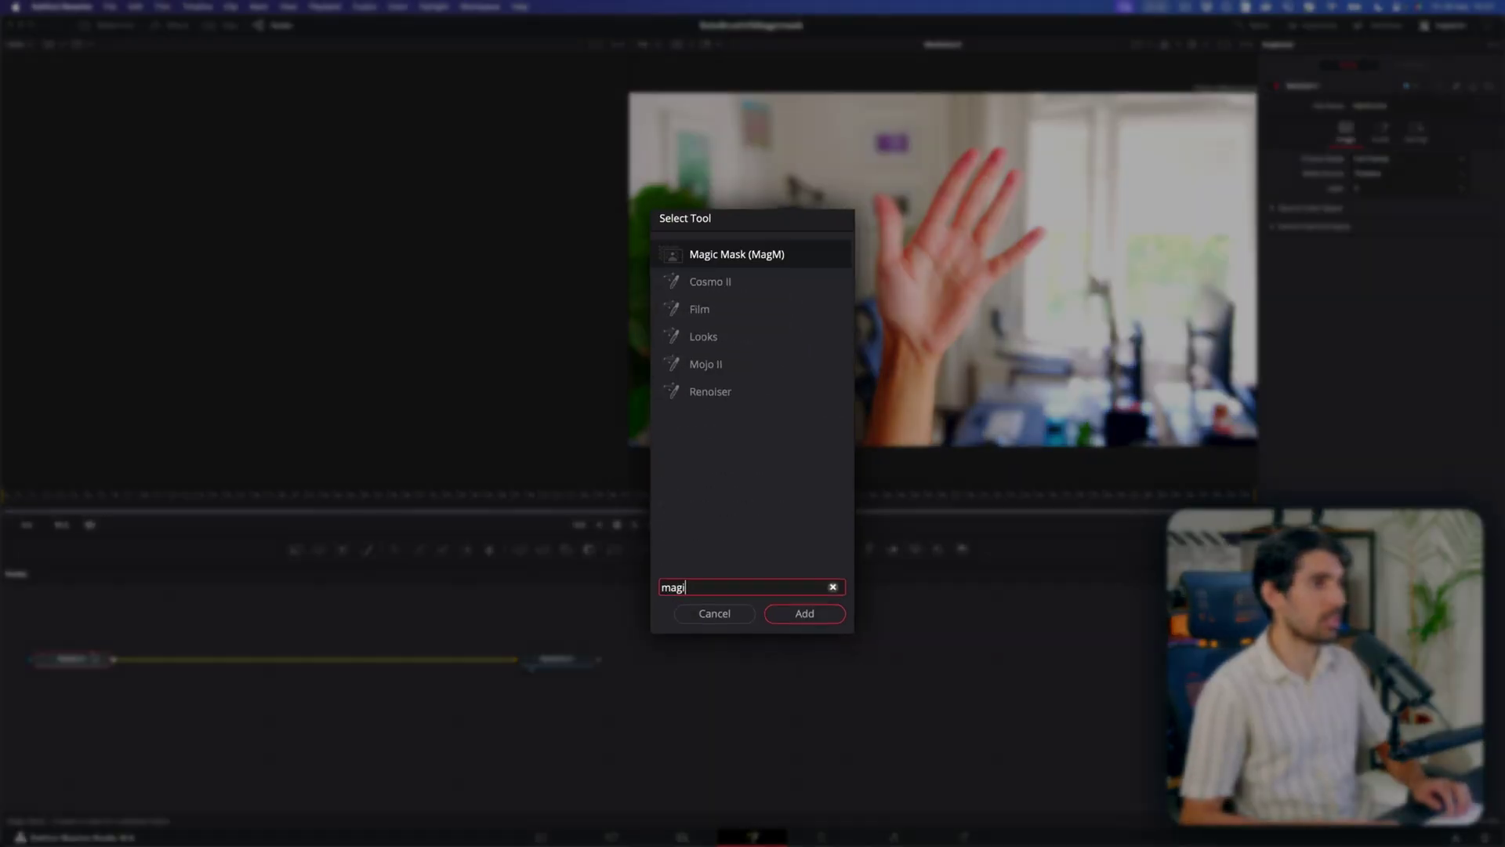
pyautogui.press('Return')
pyautogui.click(41, 668)
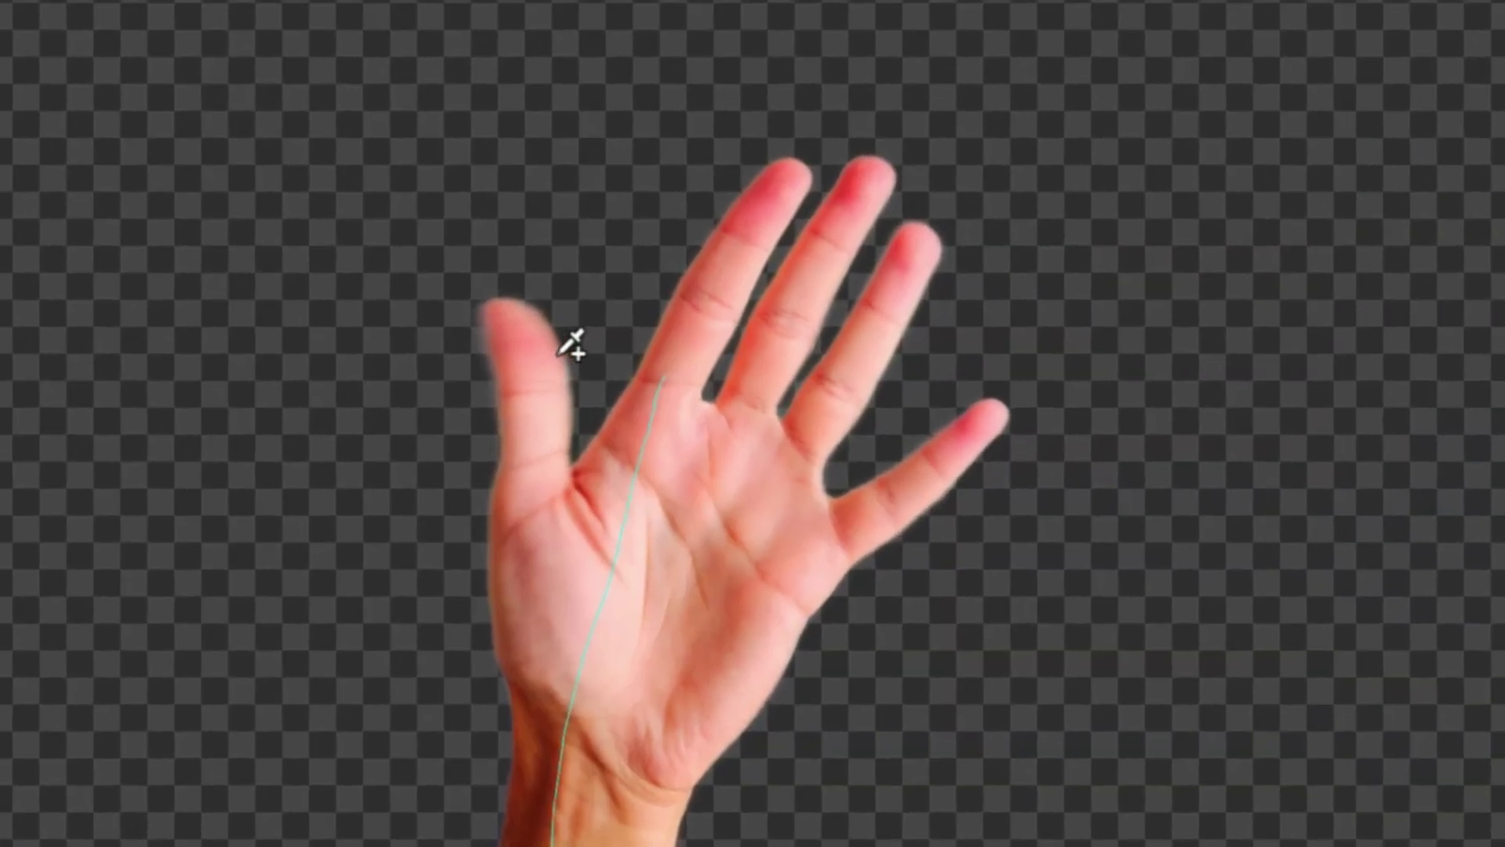
# Step: Zoom into the fingertips to inspect the mask edge, then fit the keyed hand back into view
pyautogui.scroll(5, 573, 345)
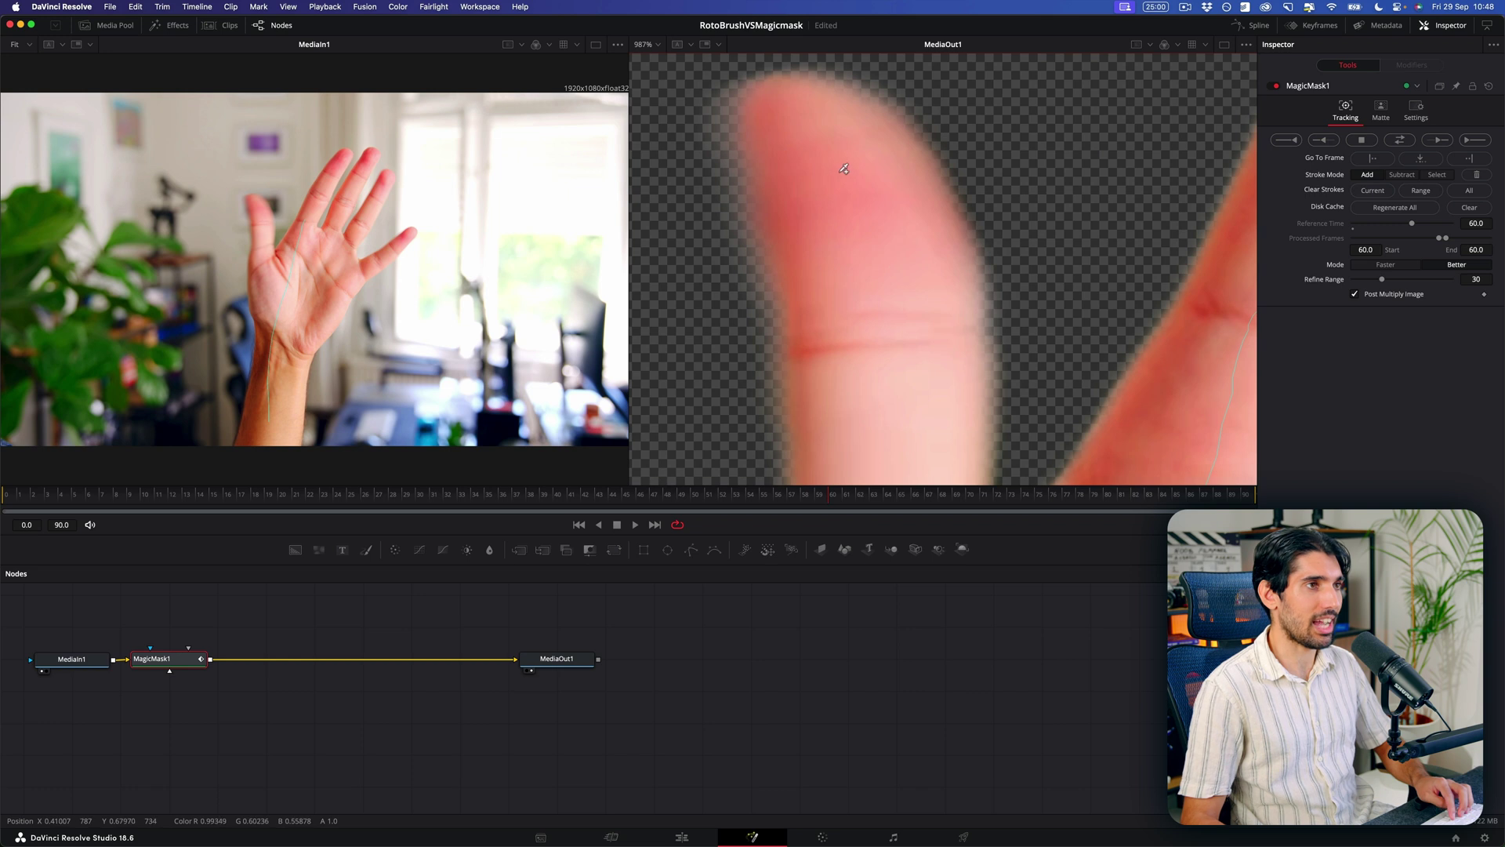
pyautogui.click(666, 62)
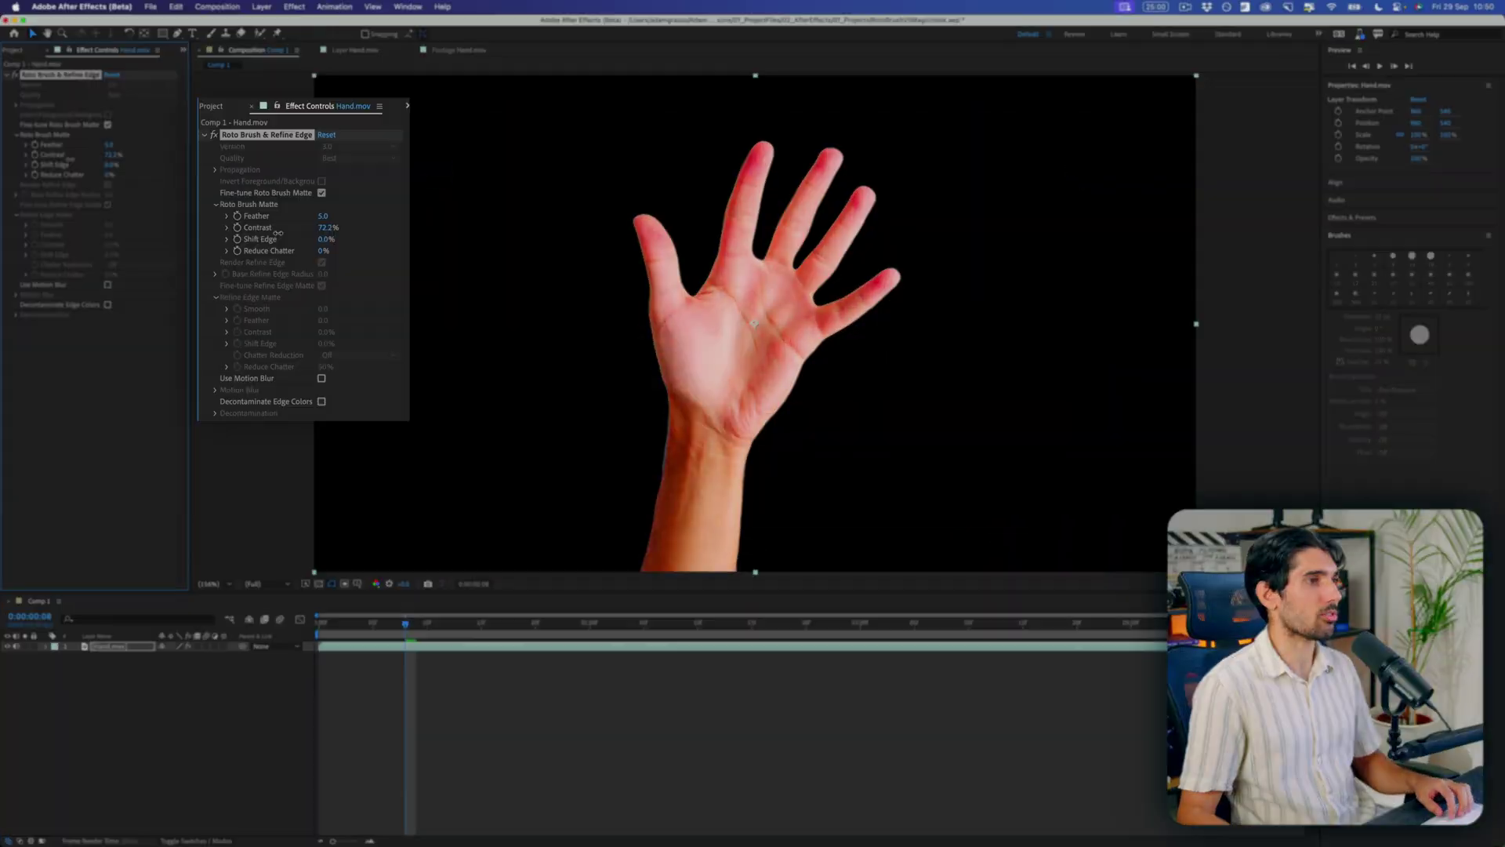
# Step: Lower the Roto Brush matte Contrast to about 53% and check a later hand pose
pyautogui.moveTo(279, 233); pyautogui.dragTo(619, 462)
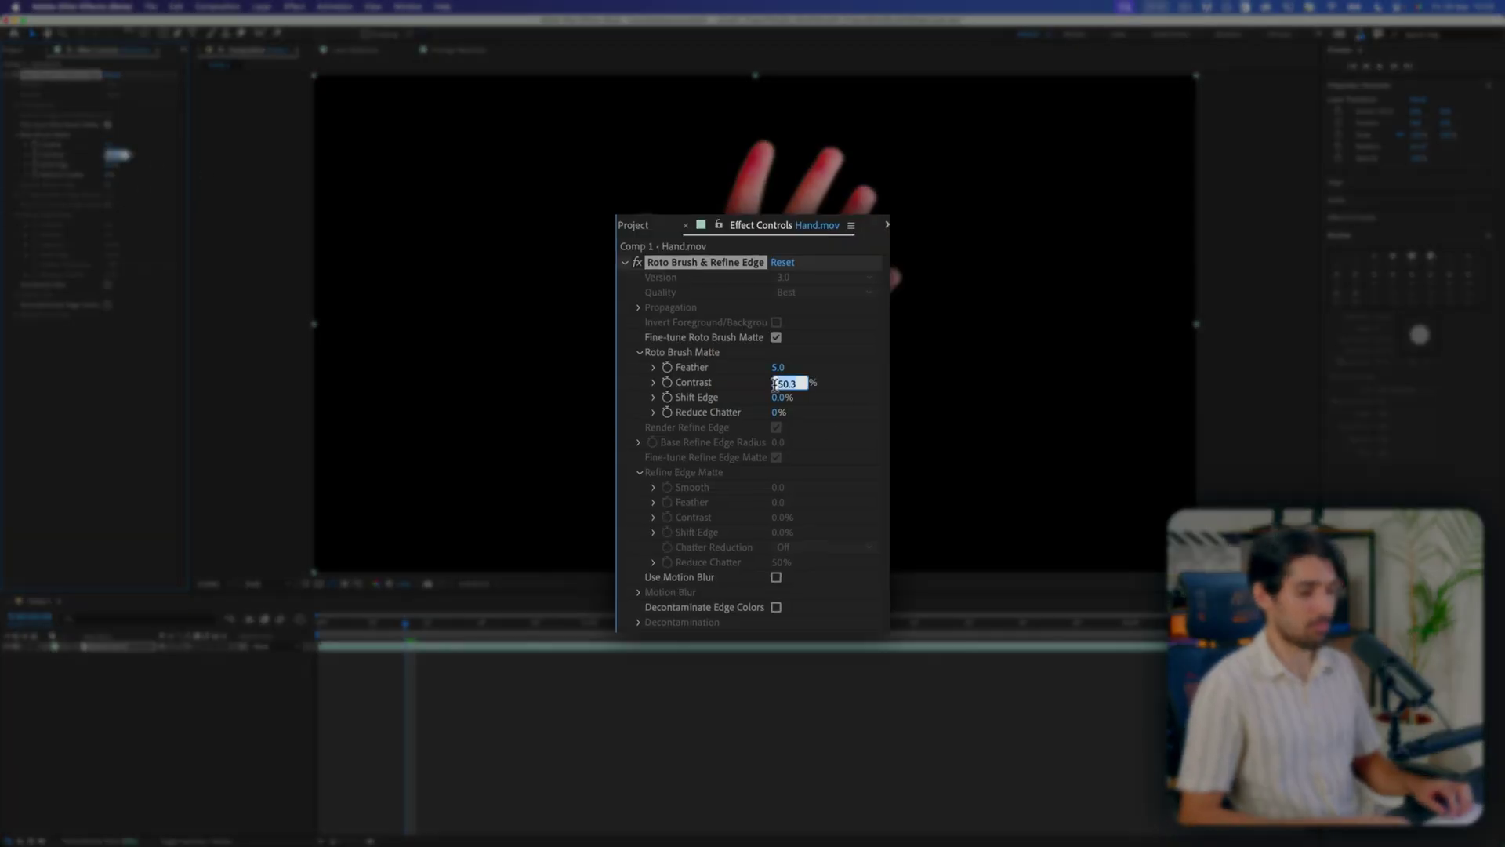
pyautogui.moveTo(463, 656); pyautogui.dragTo(657, 635)
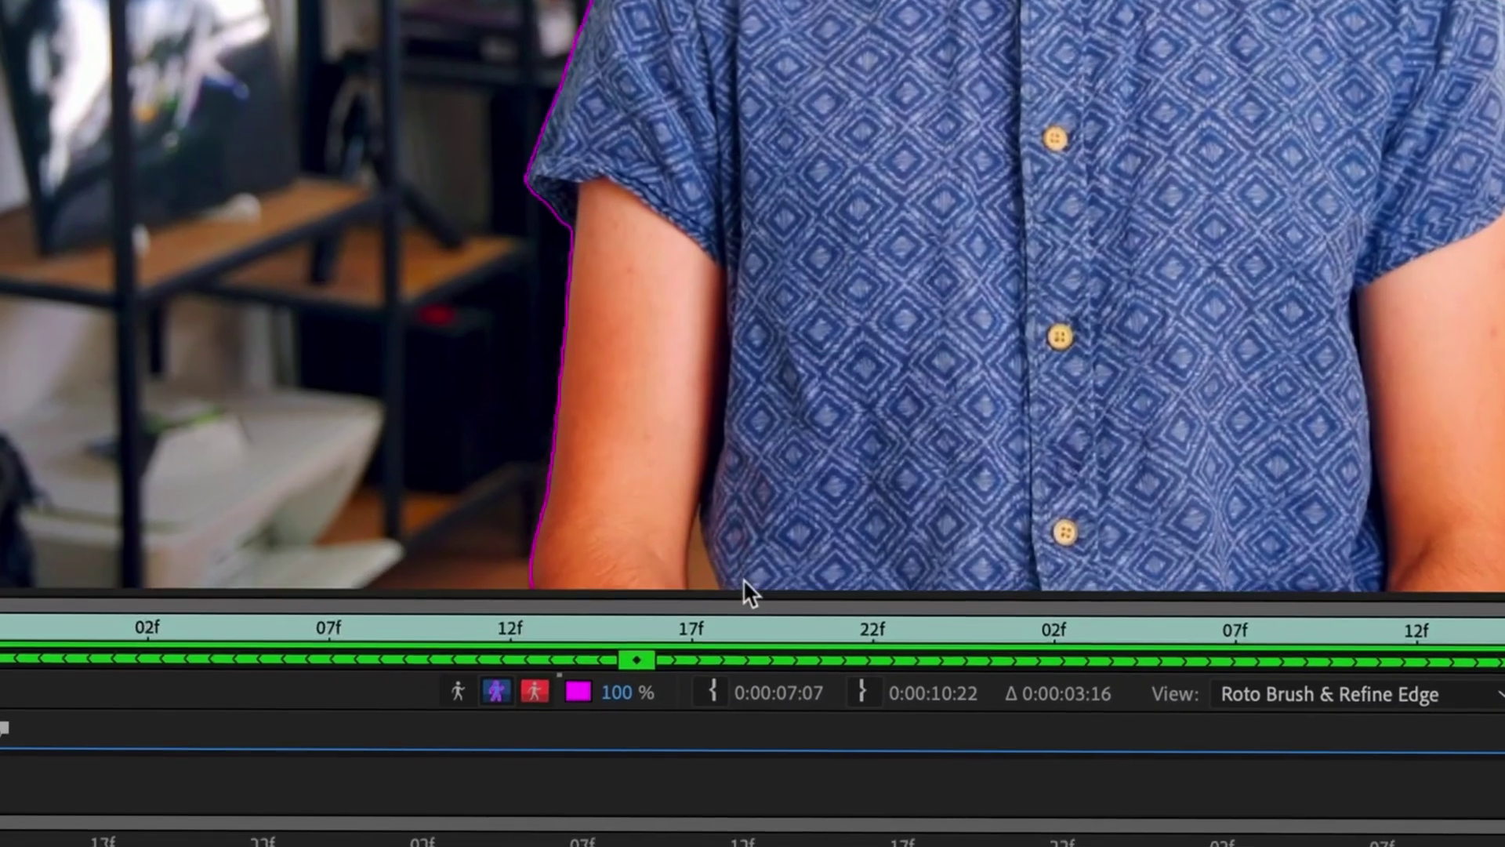
# Step: From frame 15f, play forward so Roto Brush propagates the presenter's selection
pyautogui.click(609, 551)
pyautogui.moveTo(632, 637); pyautogui.dragTo(613, 654)
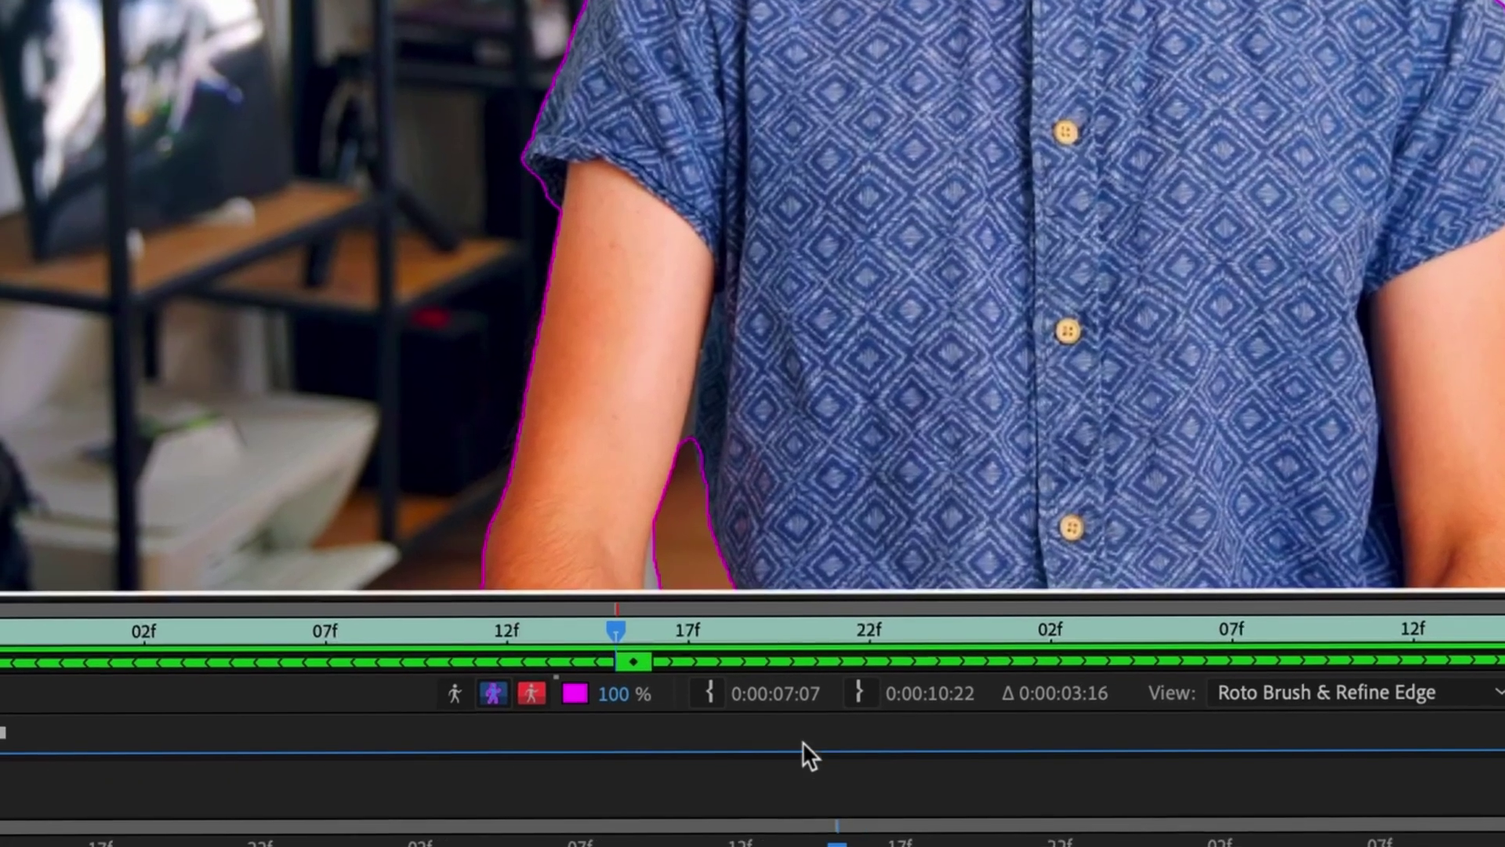
pyautogui.press('space')
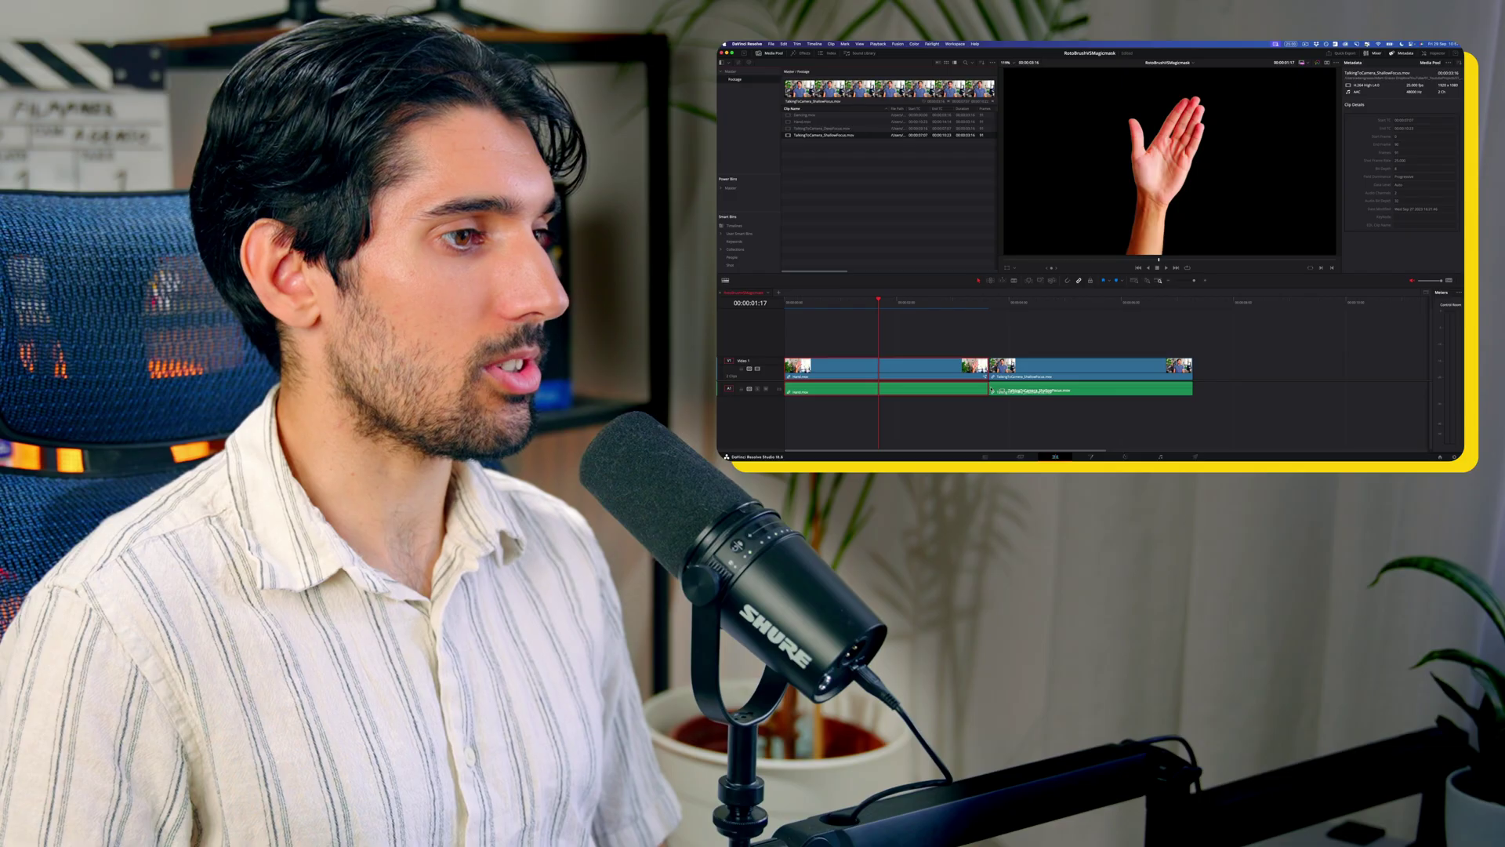
# Step: Move the Edit page playhead onto TalkingToCamera_ShallowFocus.mov
pyautogui.click(1063, 302)
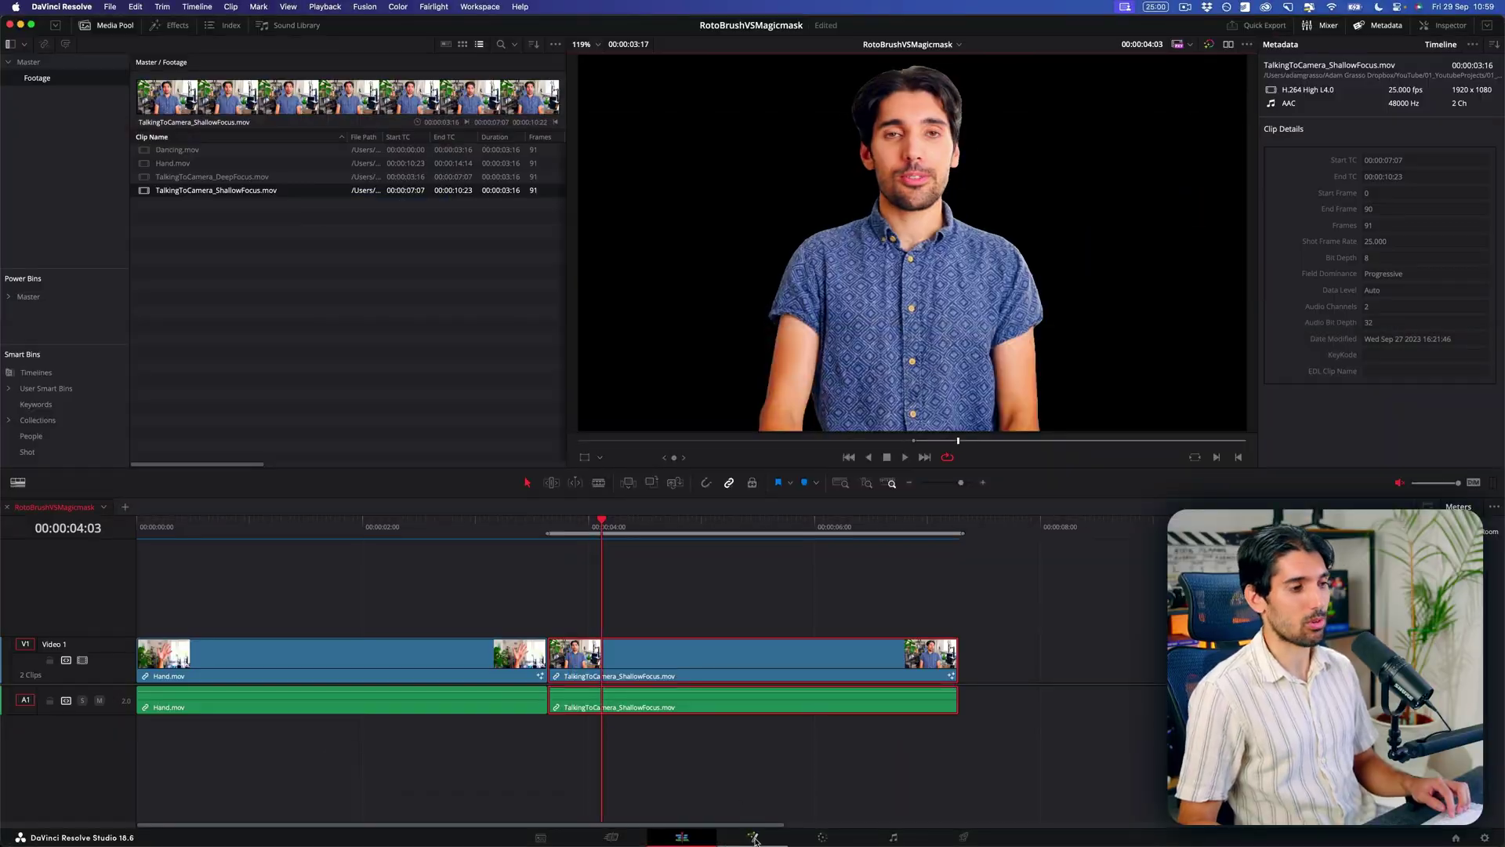
pyautogui.click(754, 838)
pyautogui.click(738, 300)
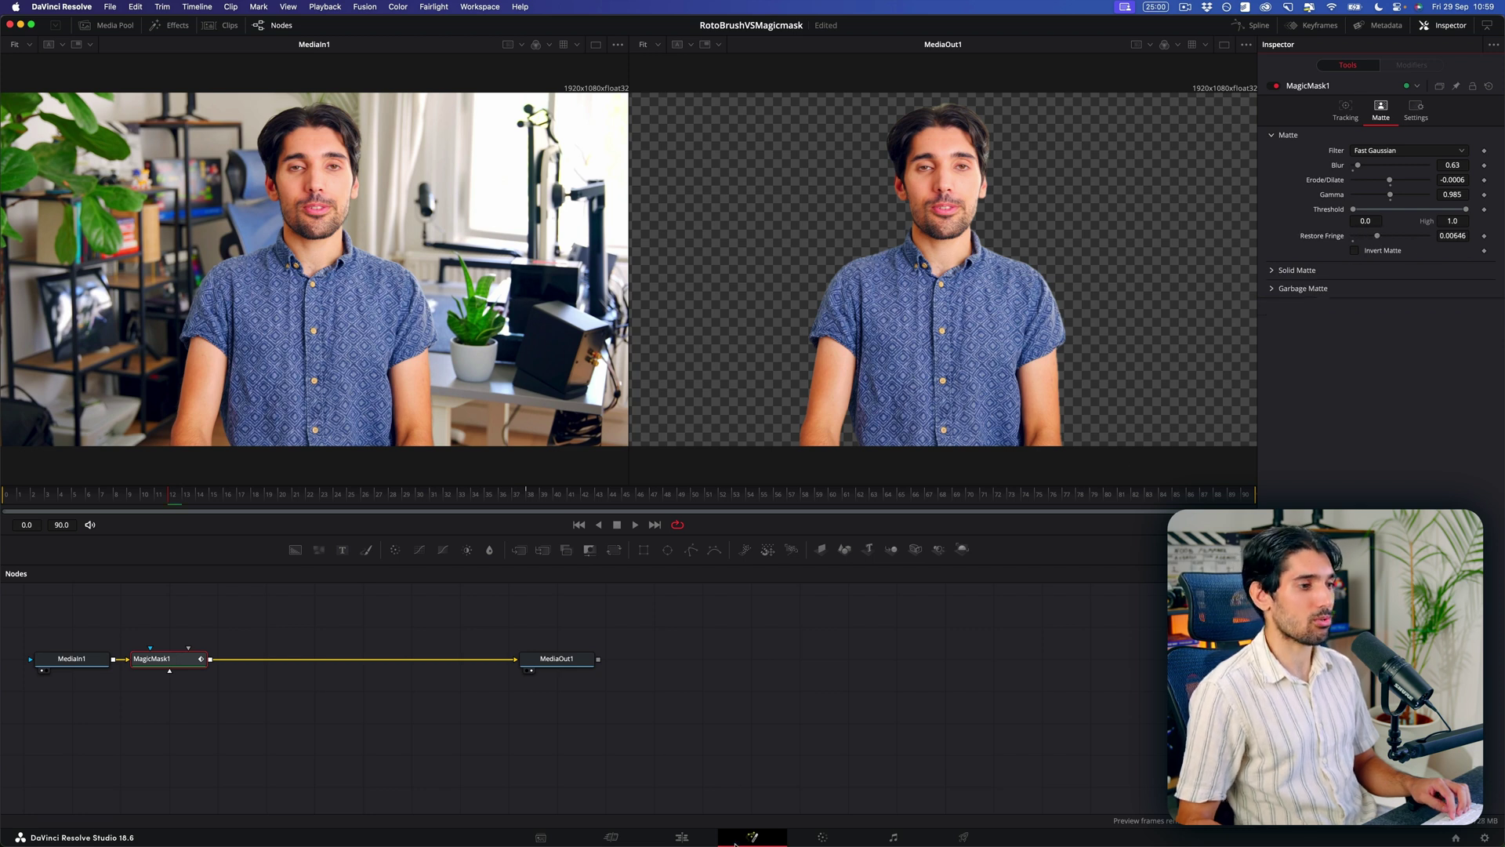
pyautogui.click(684, 836)
pyautogui.press('space')
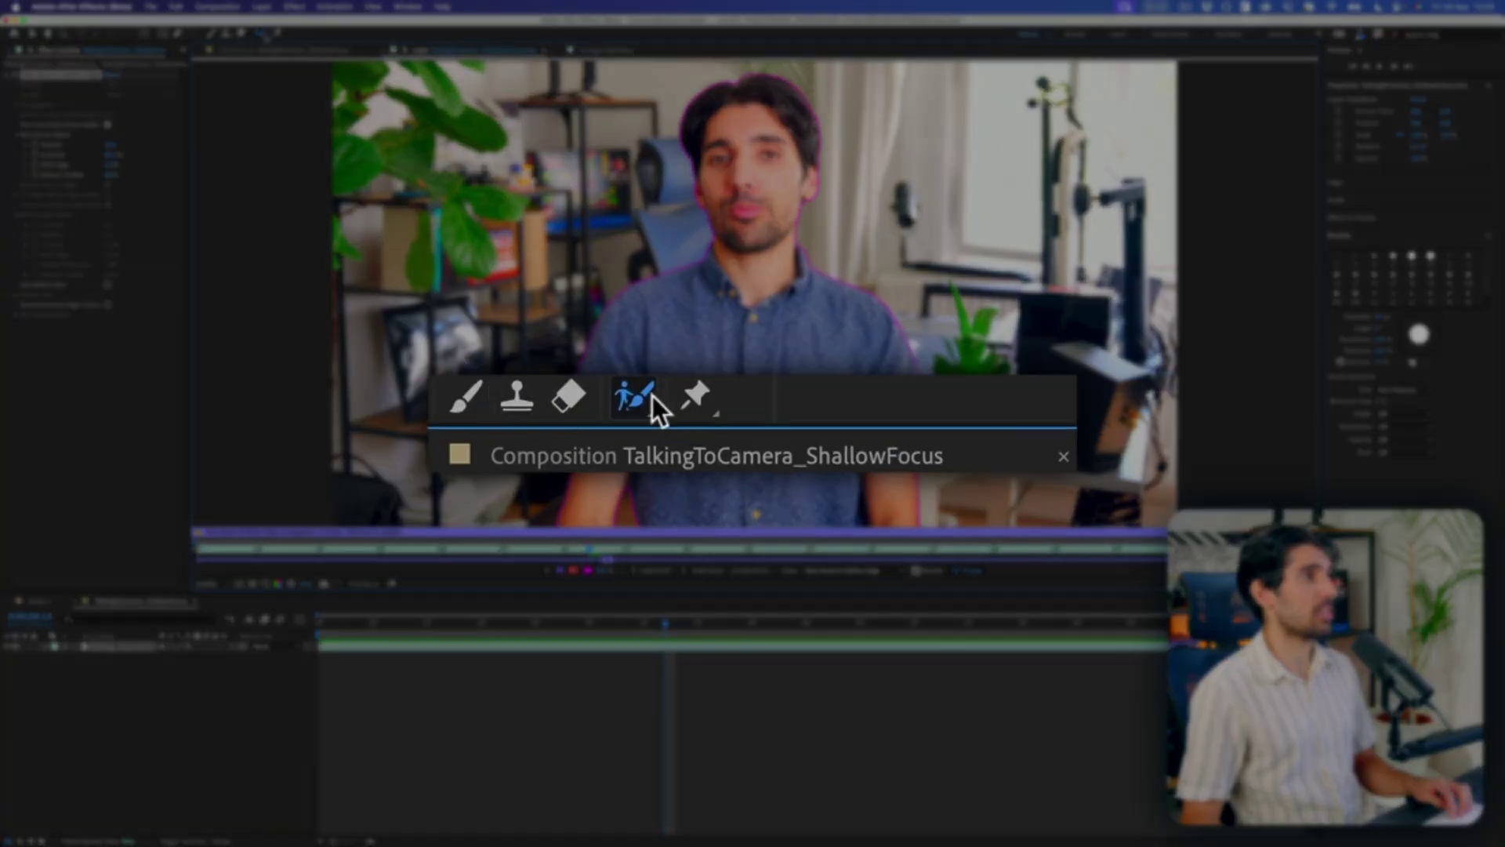
# Step: Switch to the Roto Brush tool, freeze the propagated talking-head matte, and view the cutout in the composition
pyautogui.press('Escape')
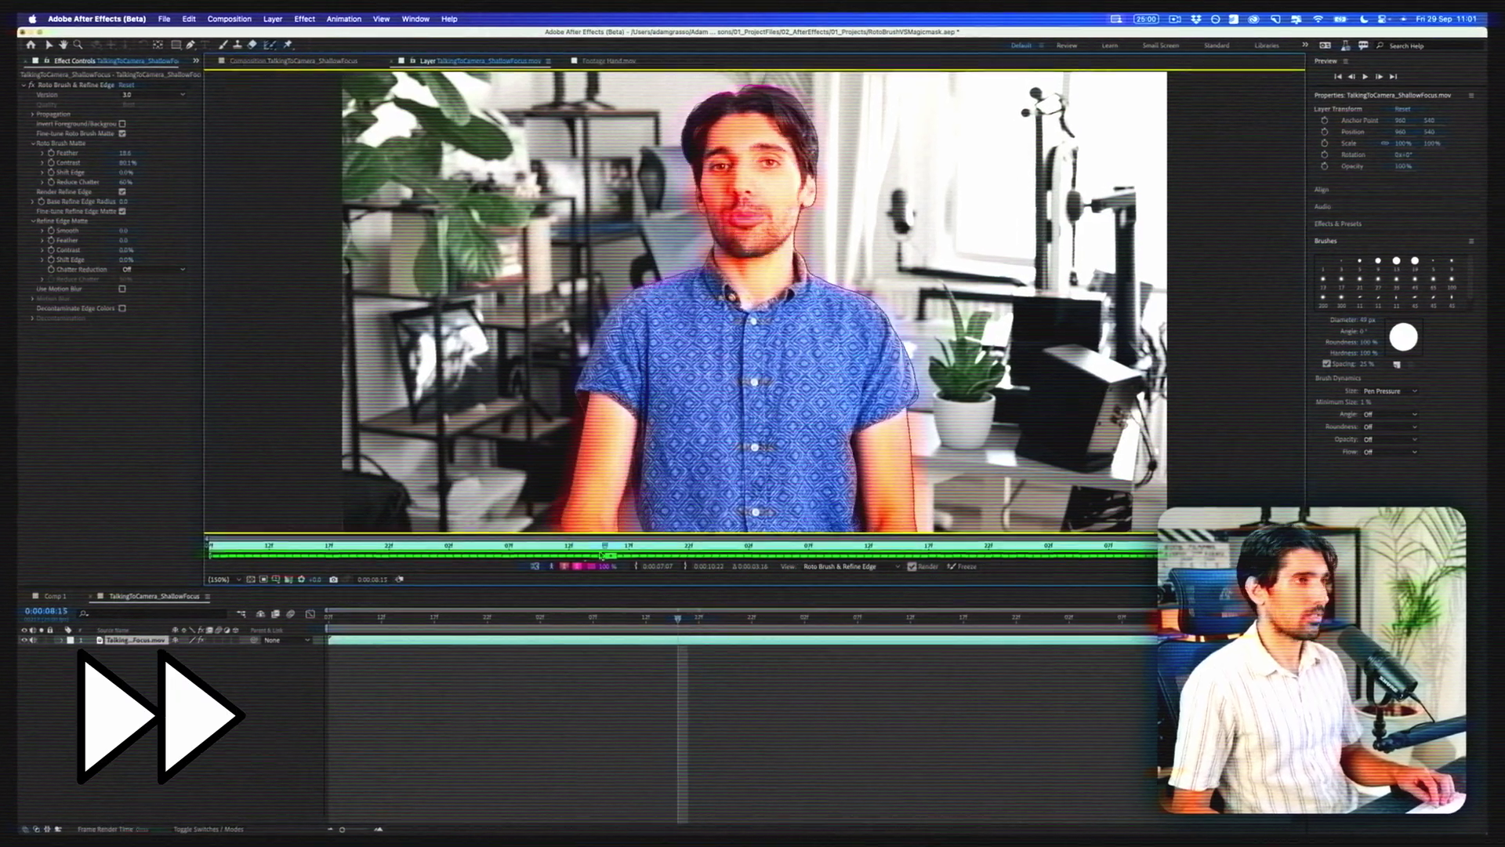
pyautogui.click(963, 566)
pyautogui.click(290, 60)
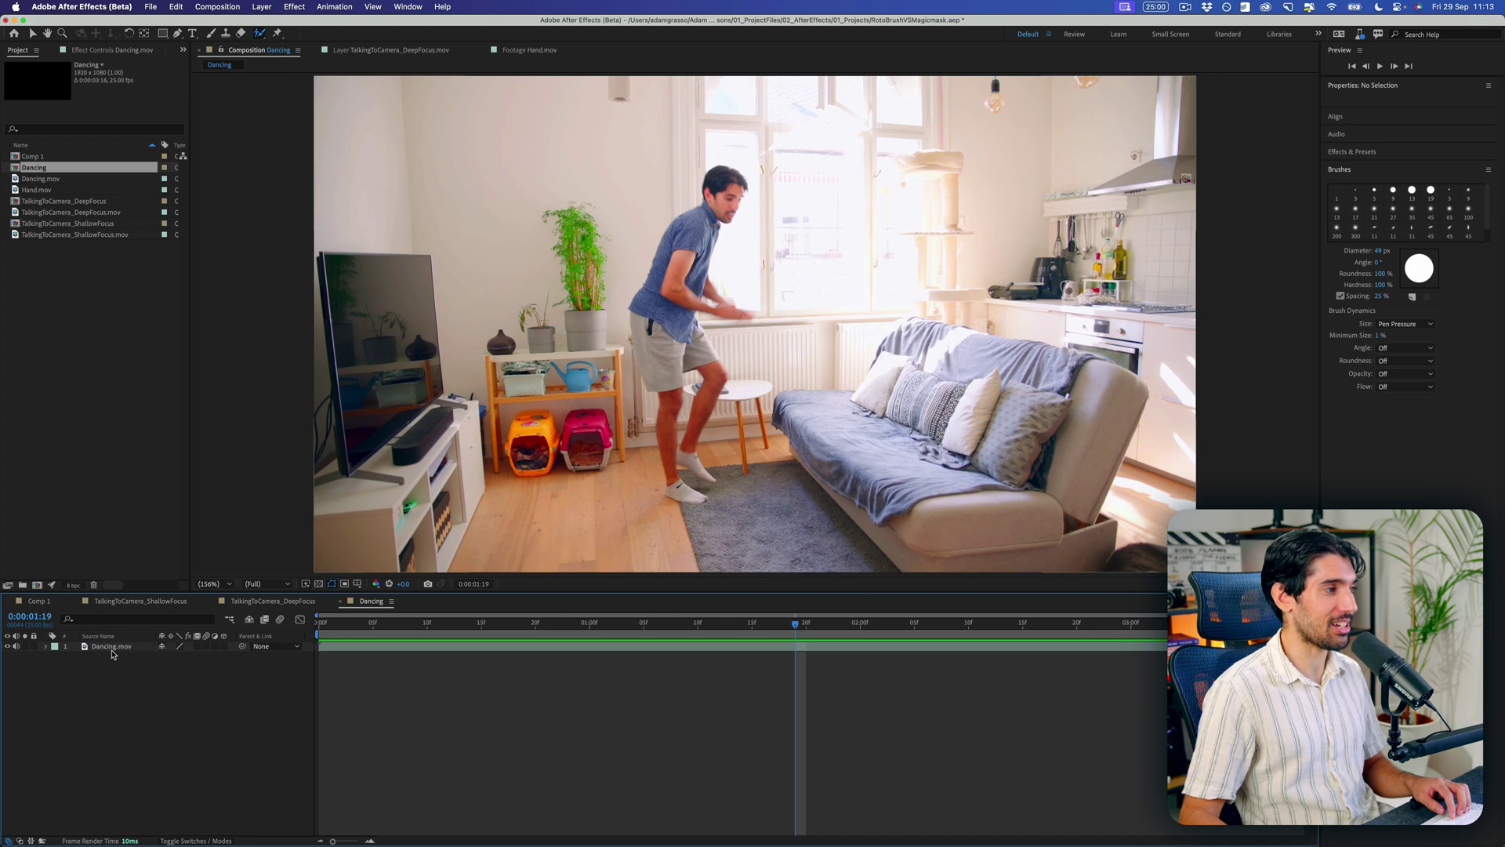
# Step: Select the Dancing.mov layer and paint a background stroke removing the floor around the feet
pyautogui.click(112, 647)
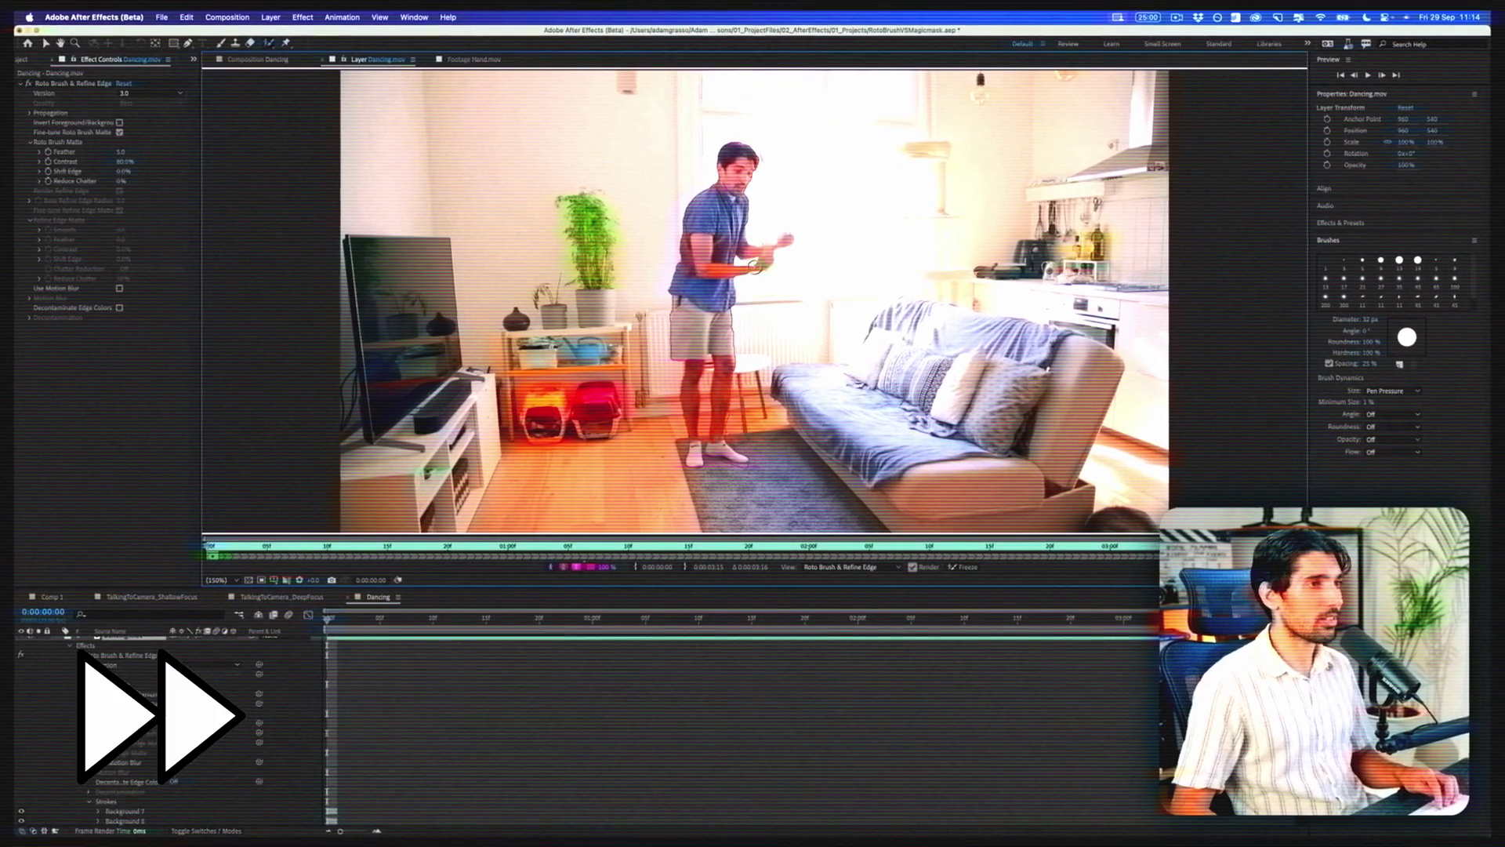
pyautogui.moveTo(722, 362); pyautogui.dragTo(729, 462)
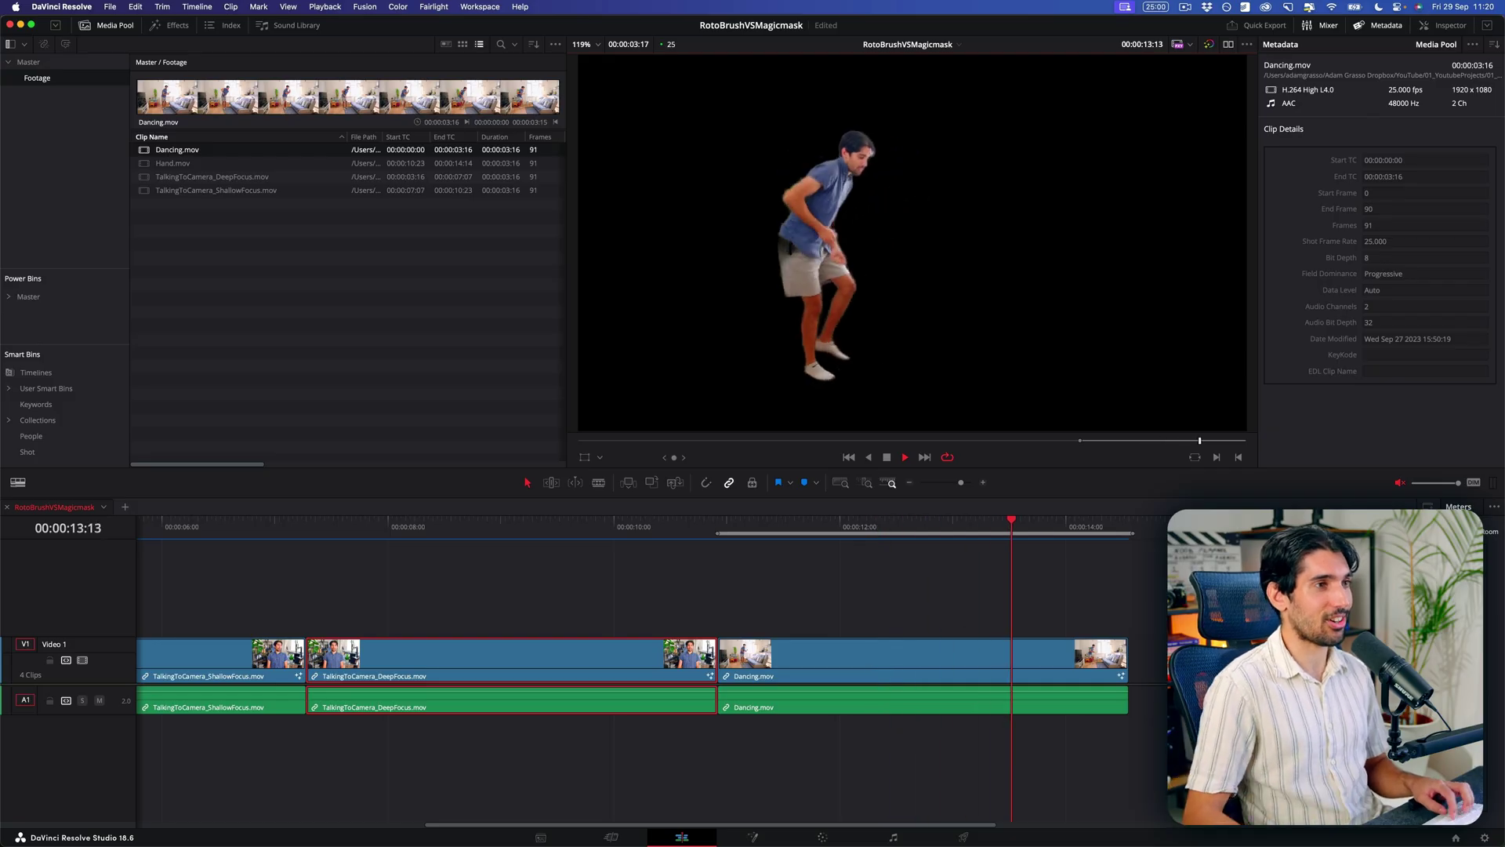
# Step: After watching Resolve's Magic Mask on the Dancing clip, switch to After Effects' Roto Brush dance comp
pyautogui.press('super+Tab')
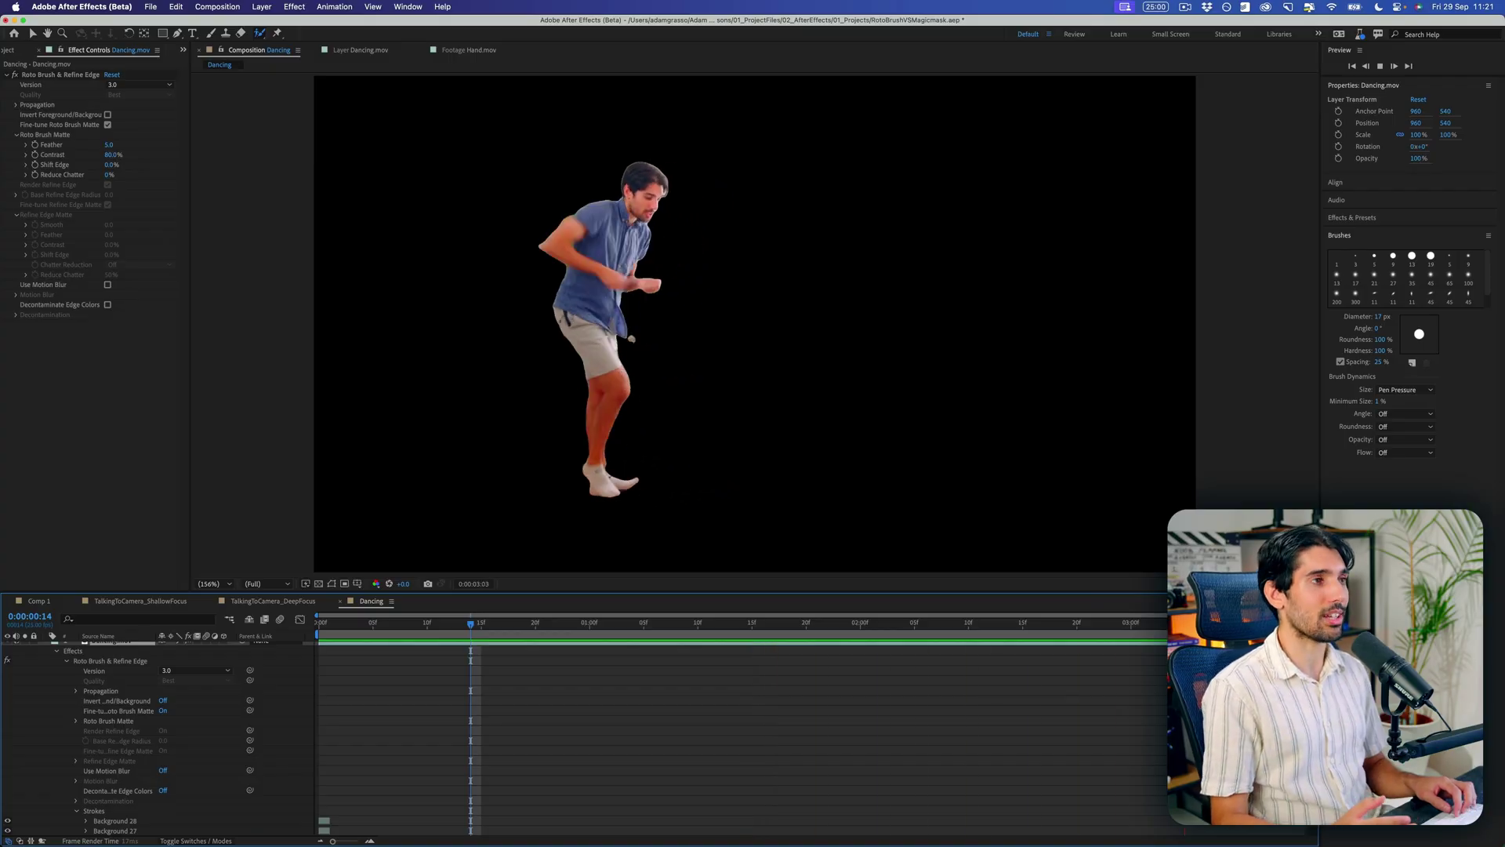
# Step: Stop playback of the Roto Brush Dancing preview in After Effects
pyautogui.click(766, 389)
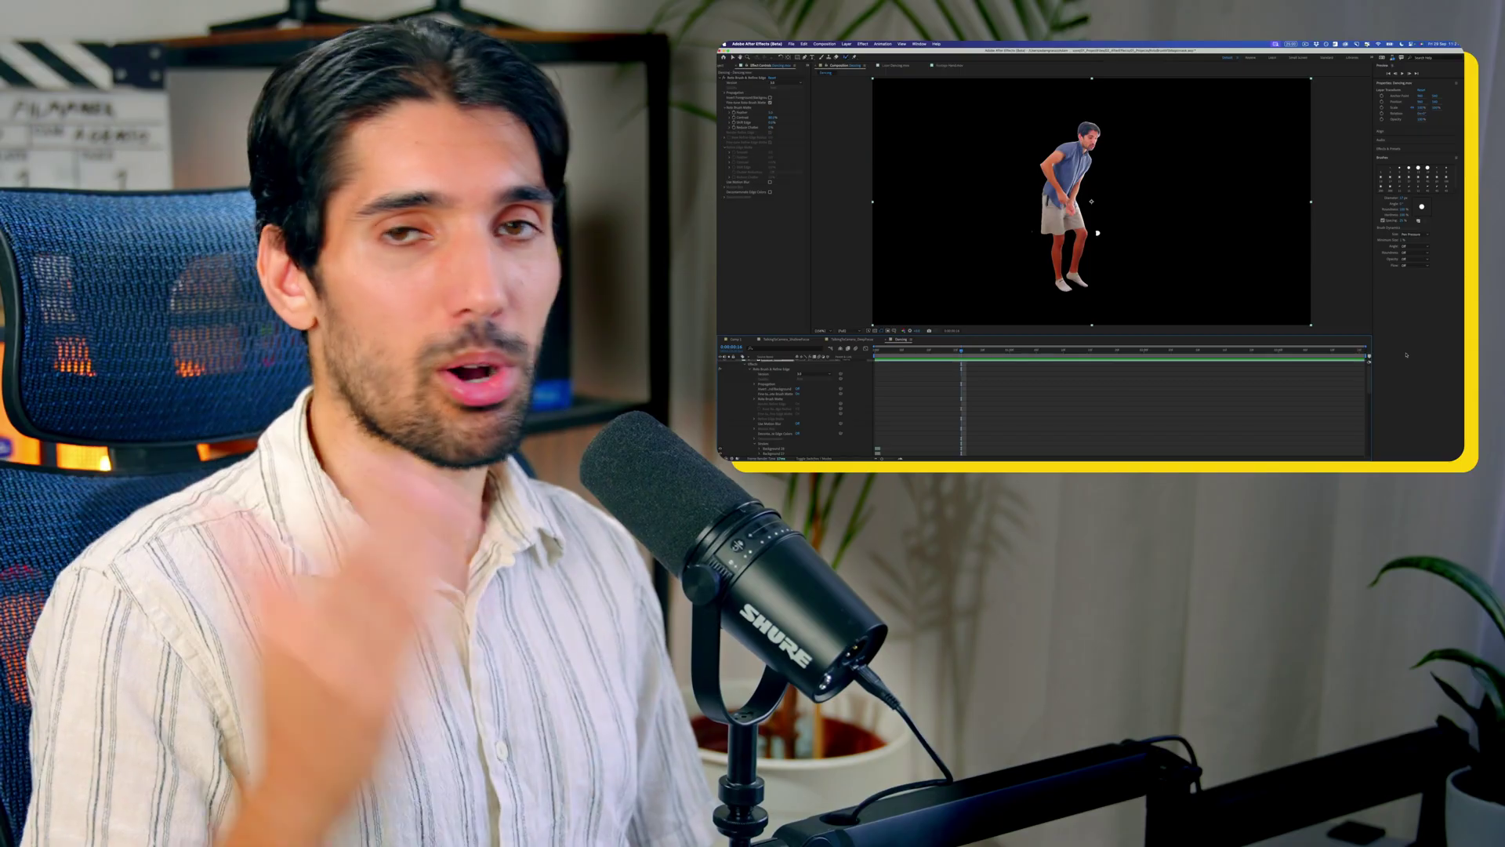